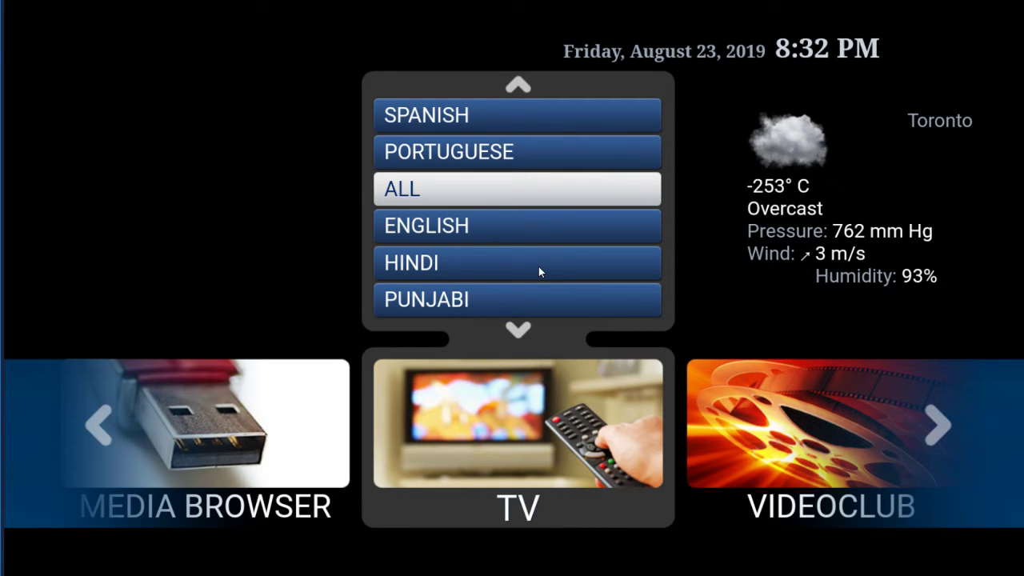
Step: Open the current profile's settings and keep Gold as the profile name
click(538, 272)
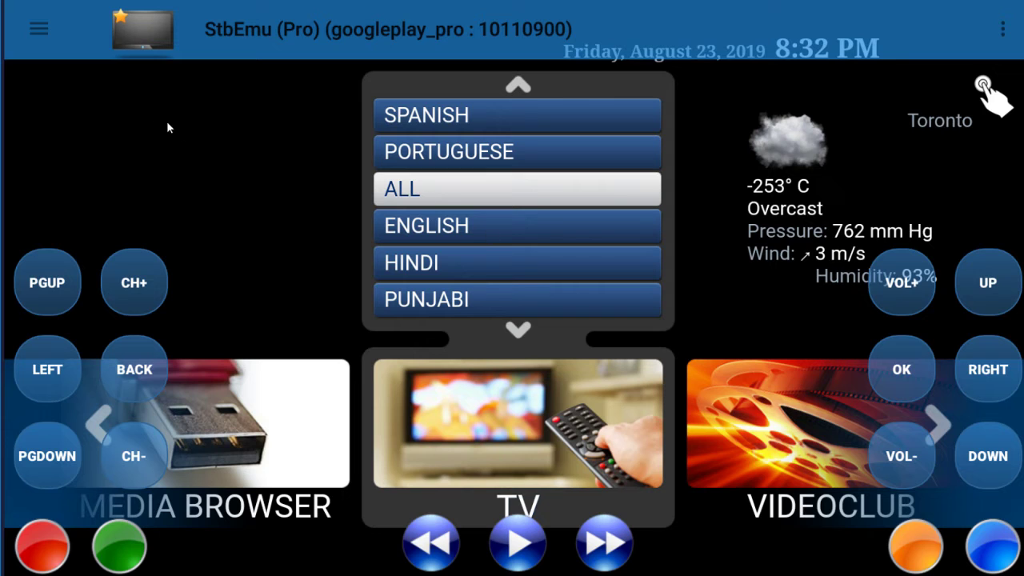
click(42, 33)
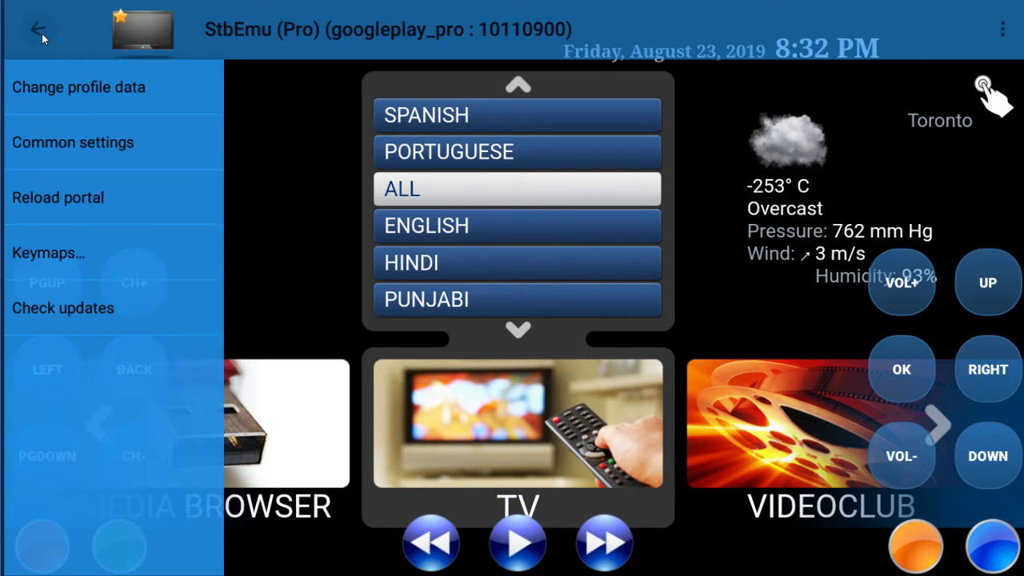
click(120, 92)
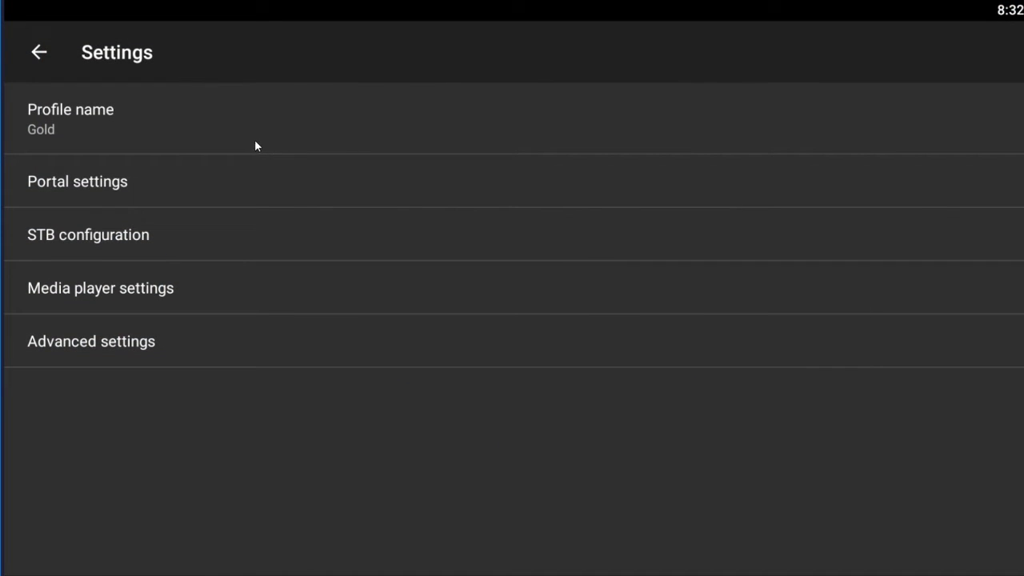
click(82, 117)
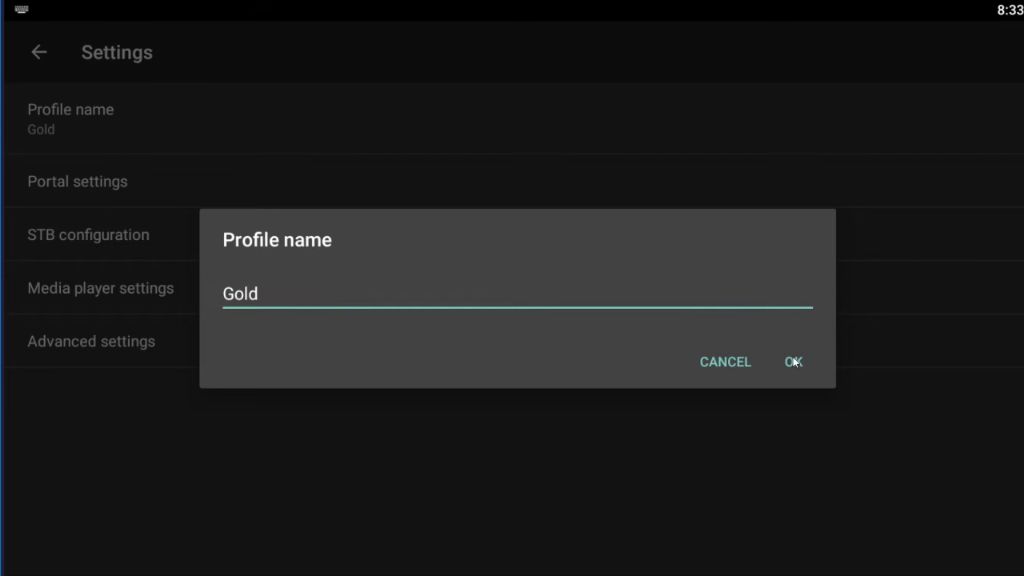
click(320, 304)
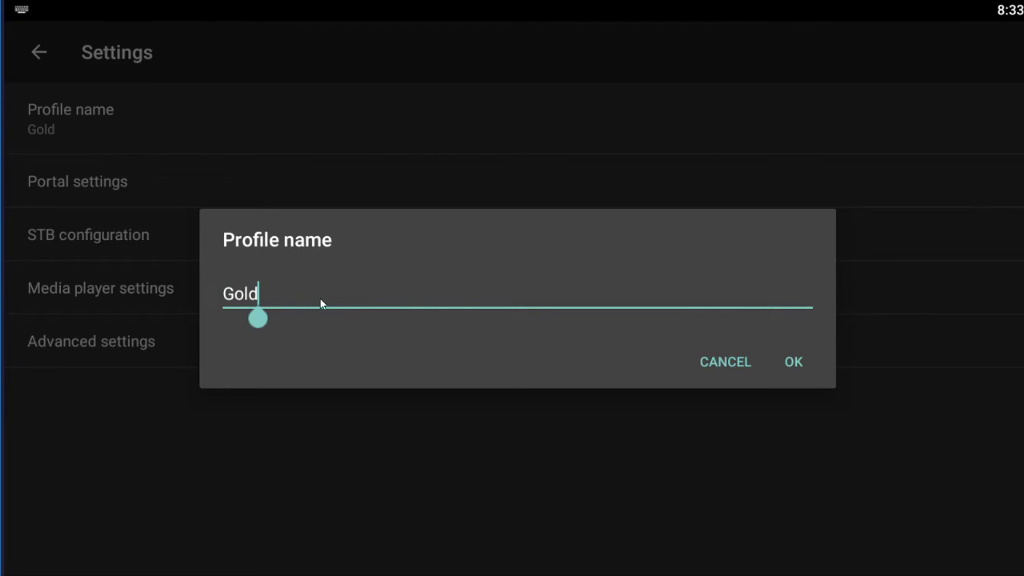
click(793, 363)
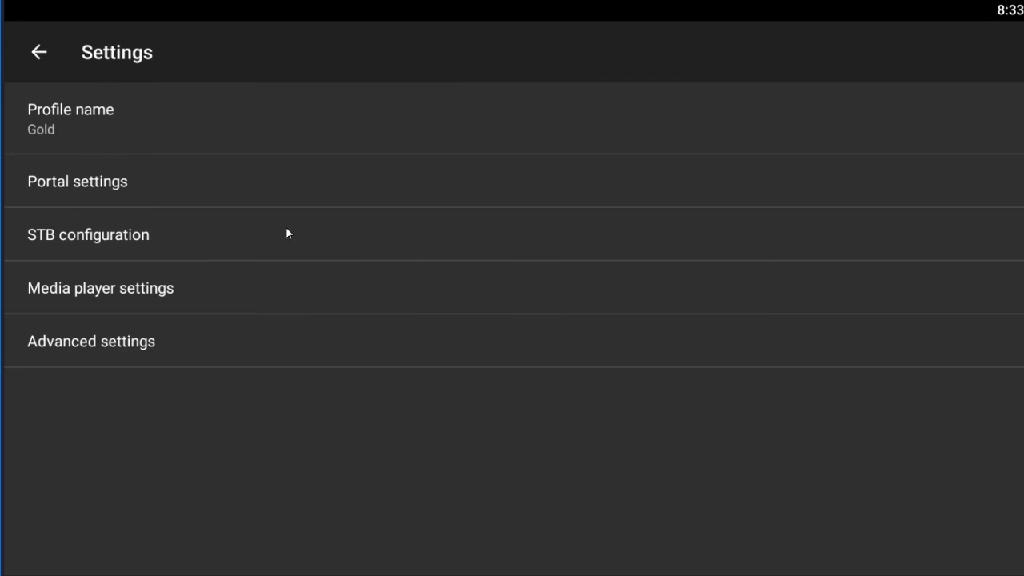
click(135, 183)
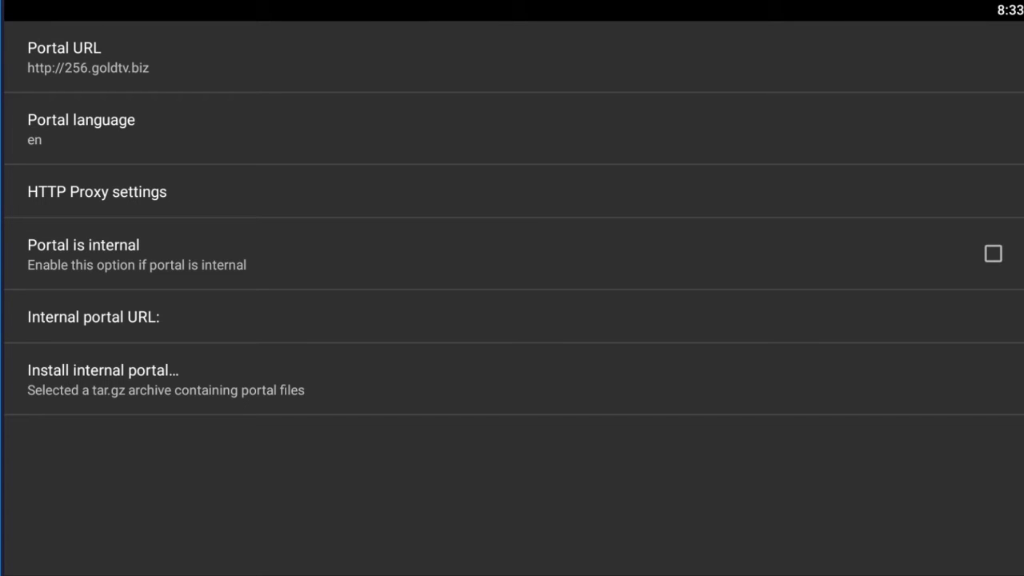
key(Escape)
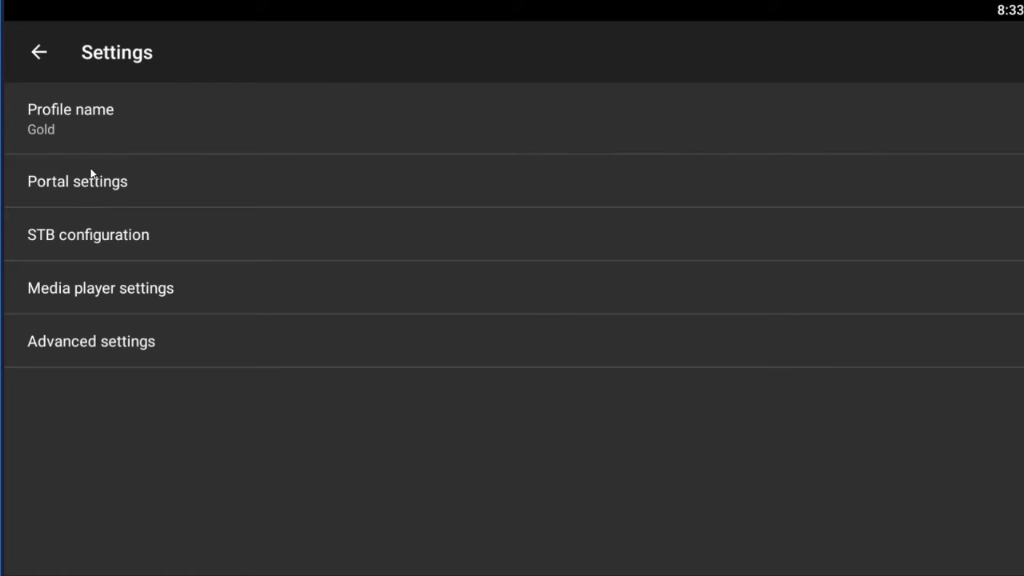
click(112, 183)
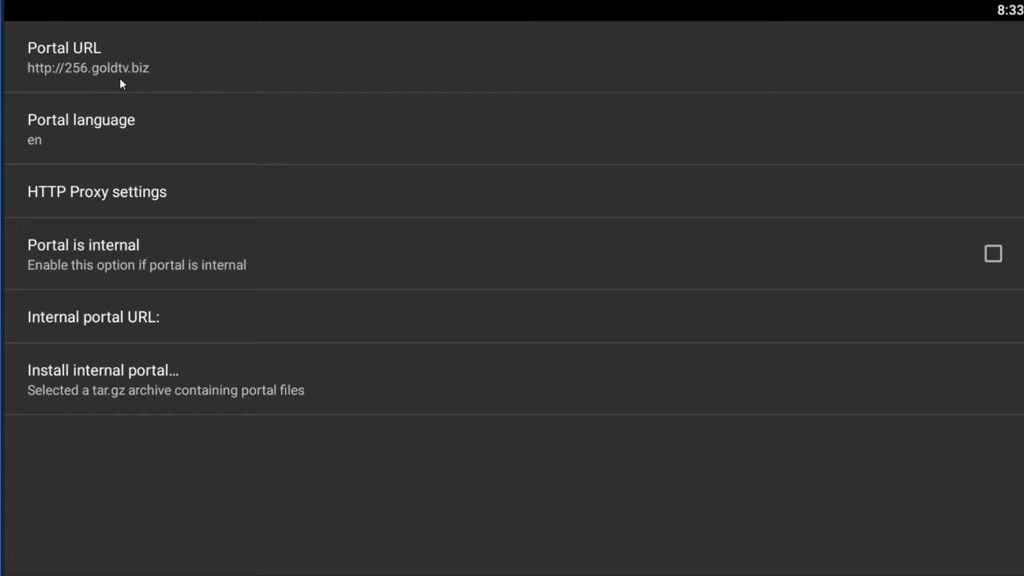
click(152, 74)
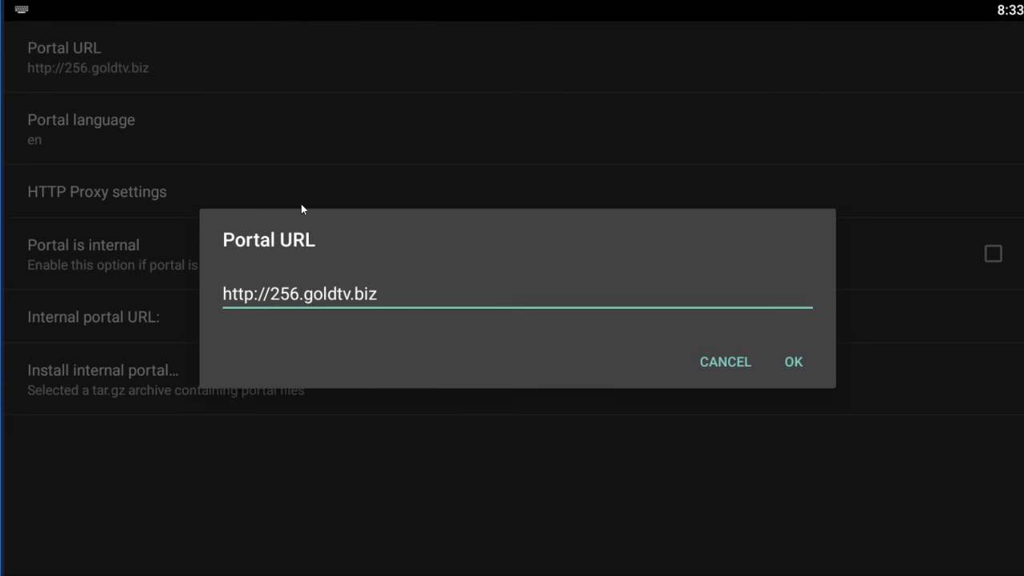
click(385, 294)
click(300, 303)
key(BackSpace)
key(BackSpace)
key(BackSpace)
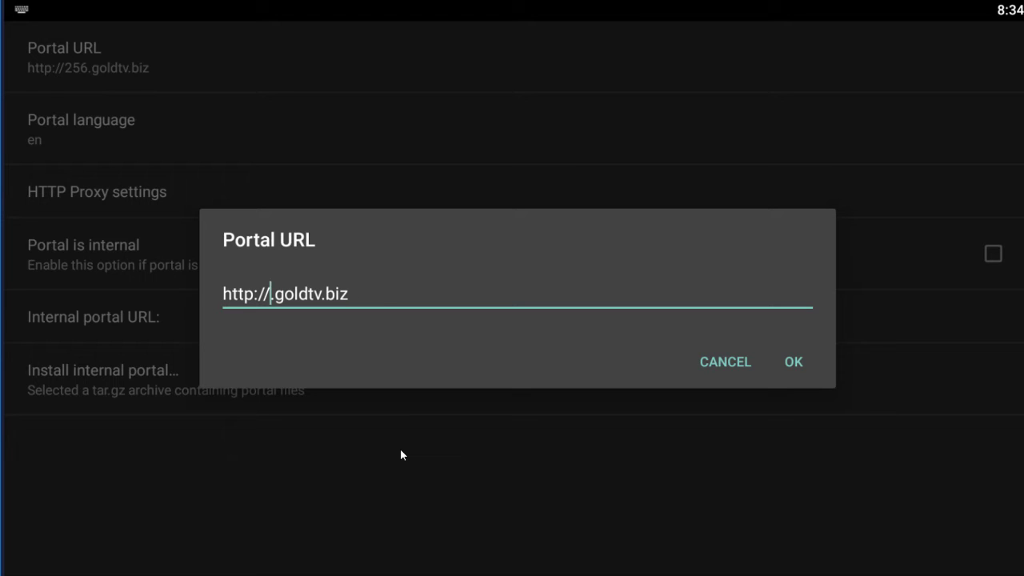
text(p)
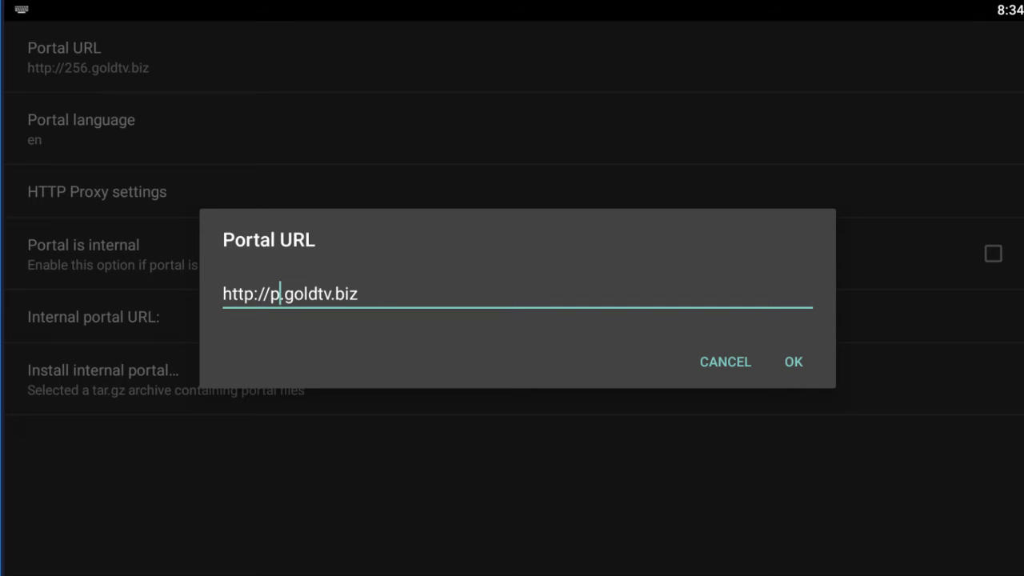
text(1)
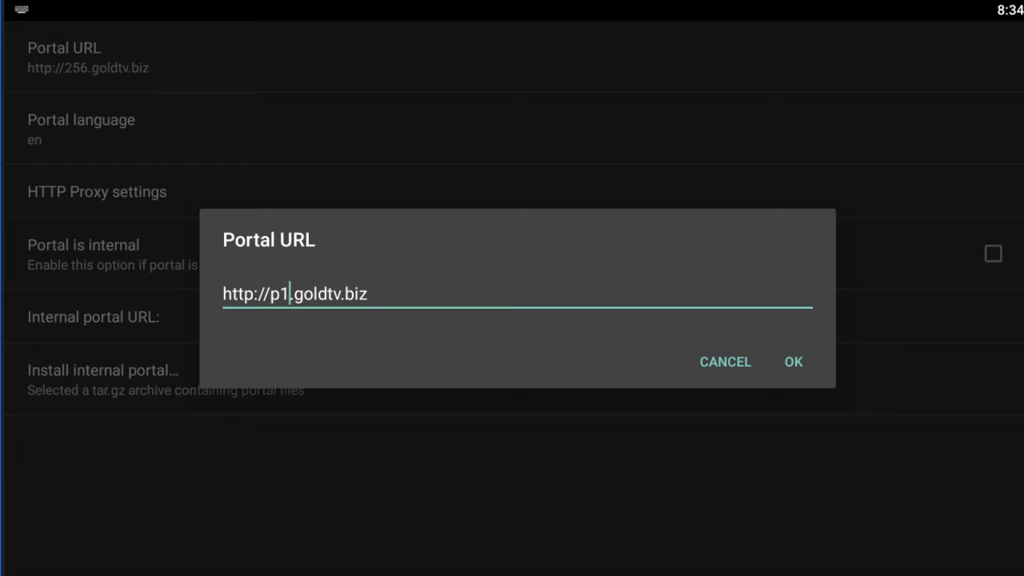
text(-)
text(edg)
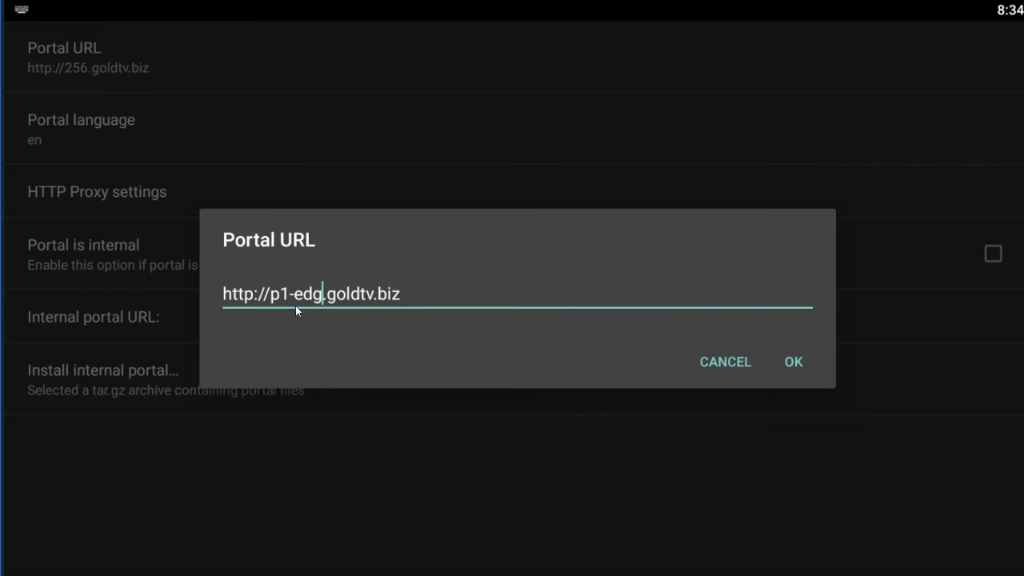
text(e)
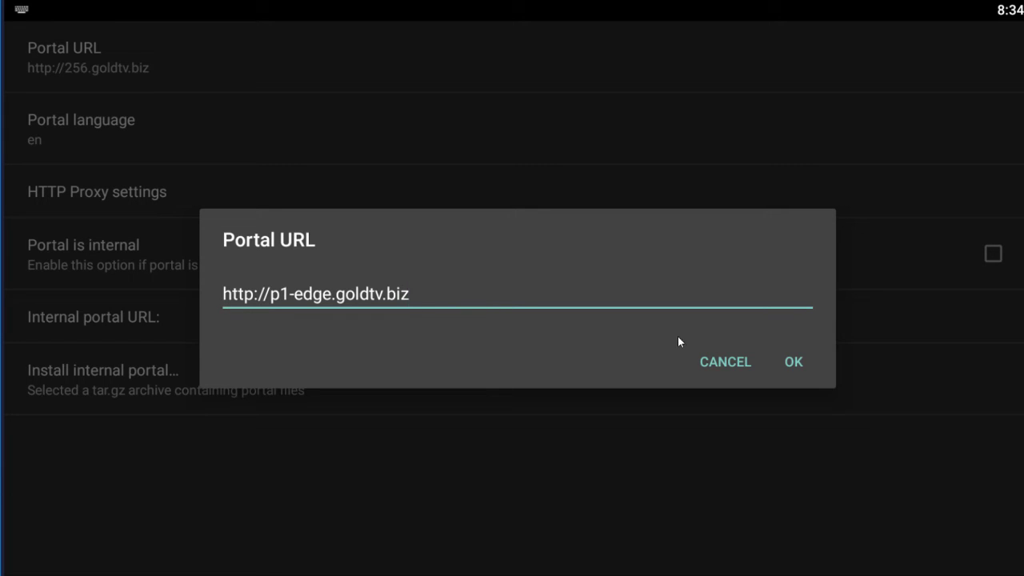
click(792, 361)
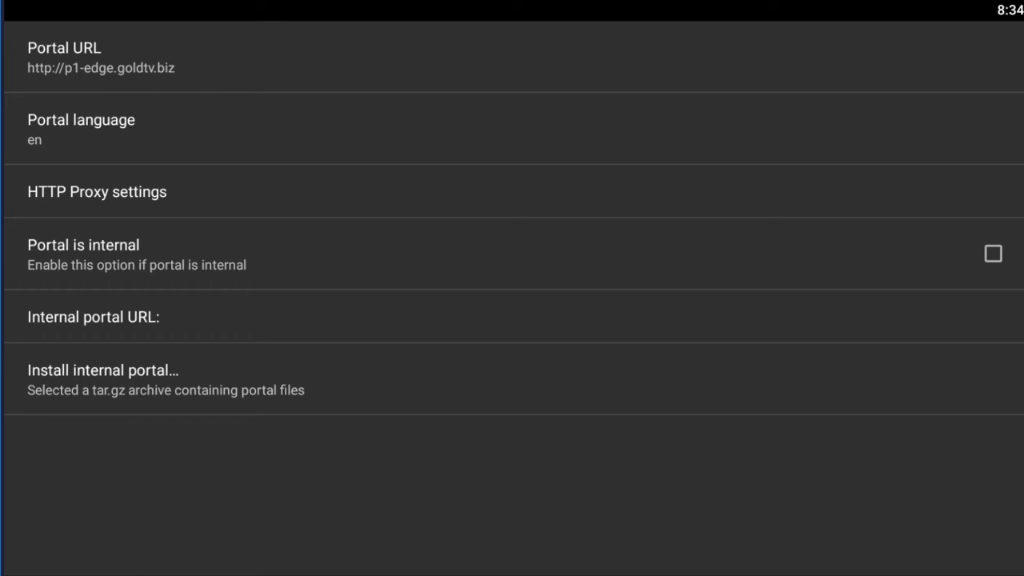
Step: Leave the profile settings and reload the portal from the main screen
key(Escape)
key(Escape)
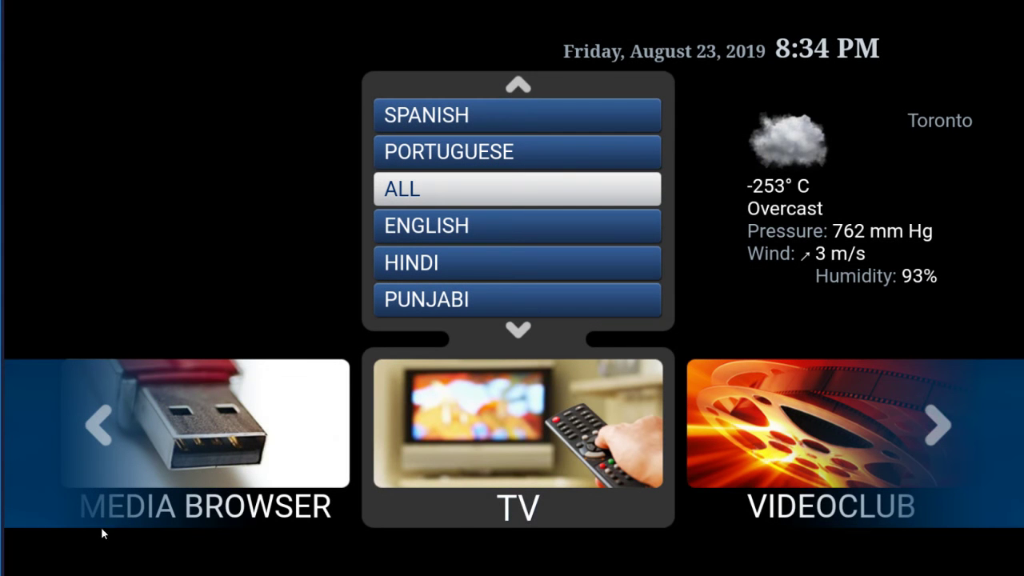
click(62, 61)
click(46, 37)
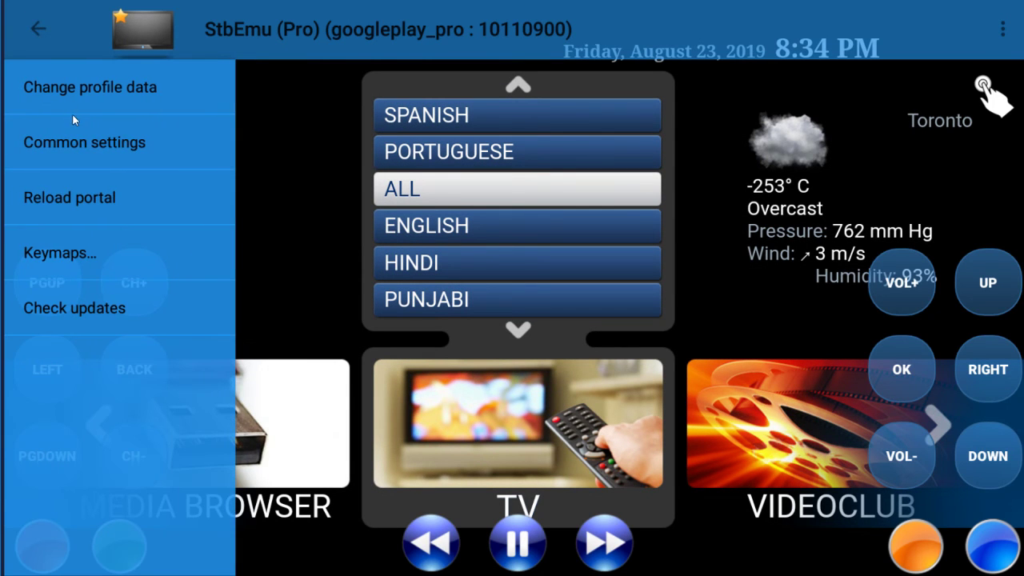
click(84, 196)
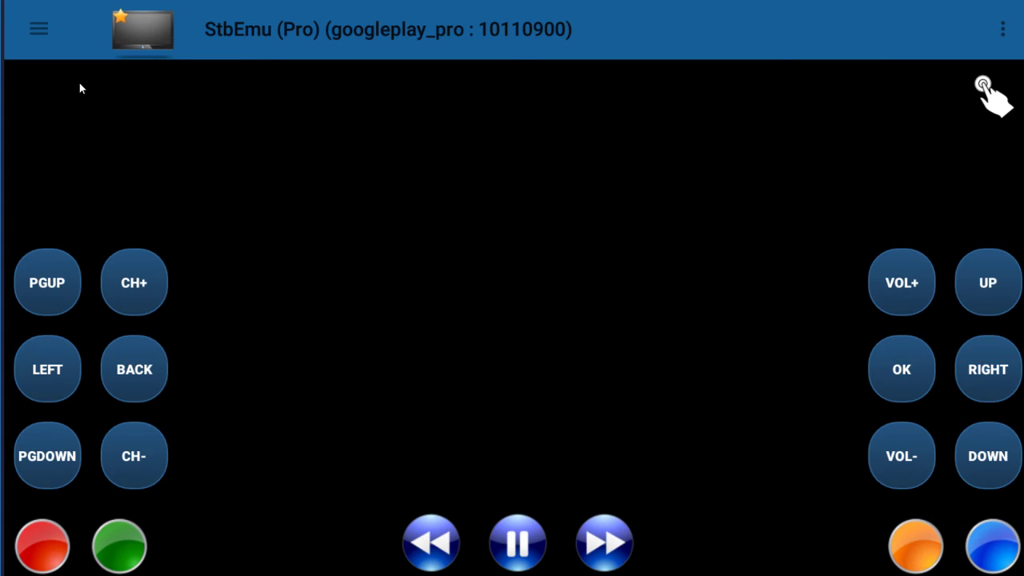
click(41, 32)
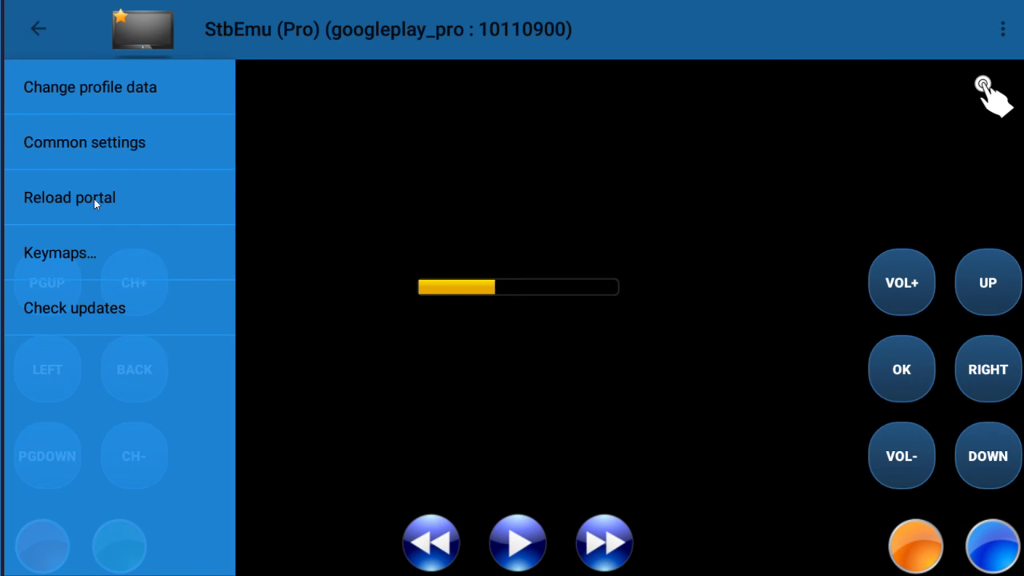
click(472, 231)
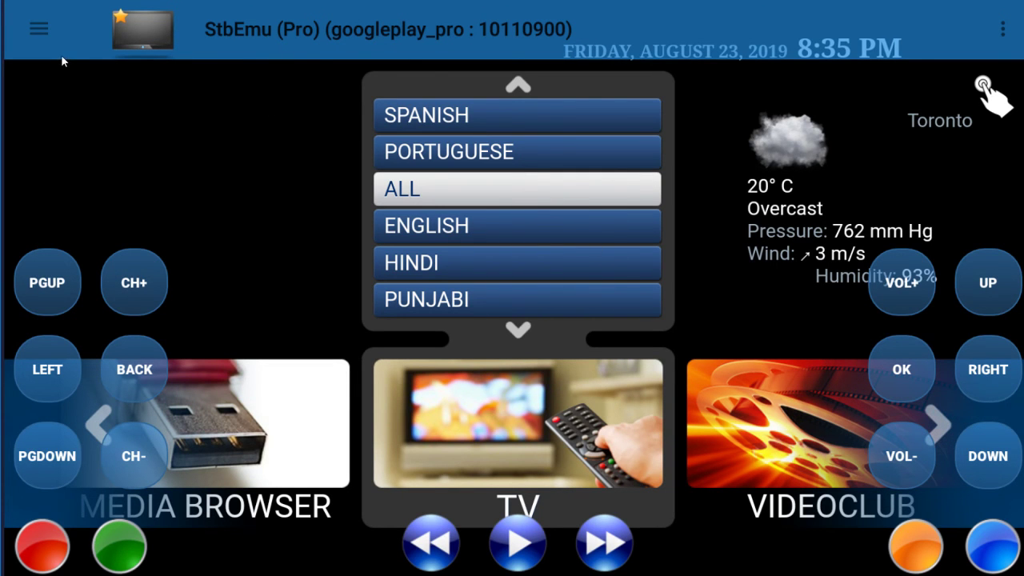
click(39, 29)
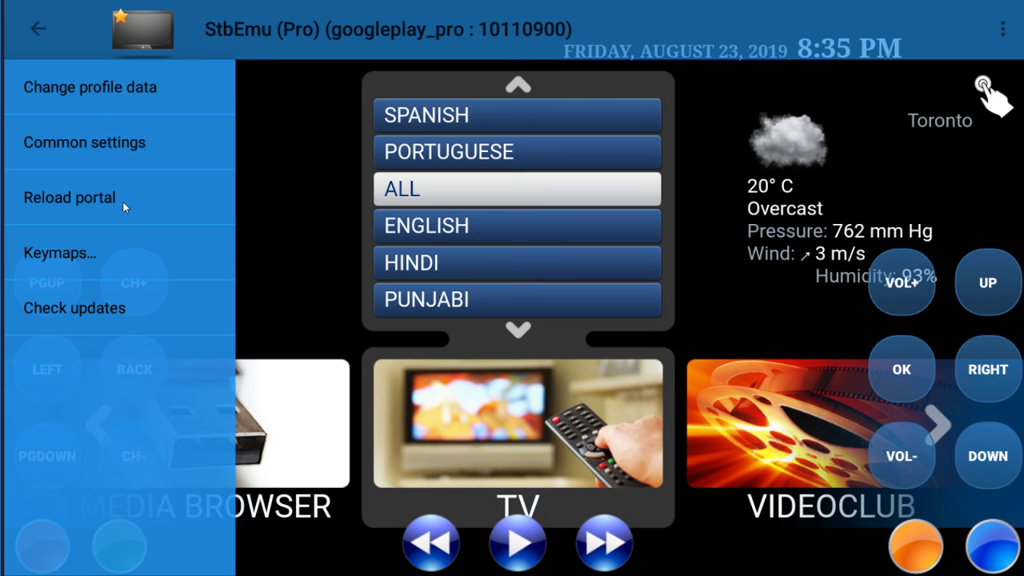
click(121, 85)
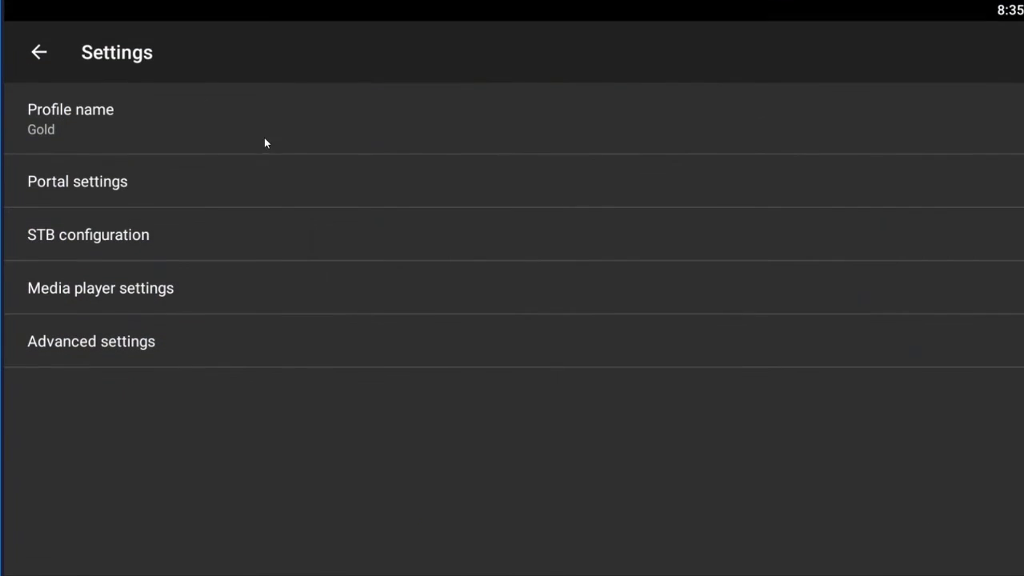
click(112, 181)
click(111, 89)
click(294, 297)
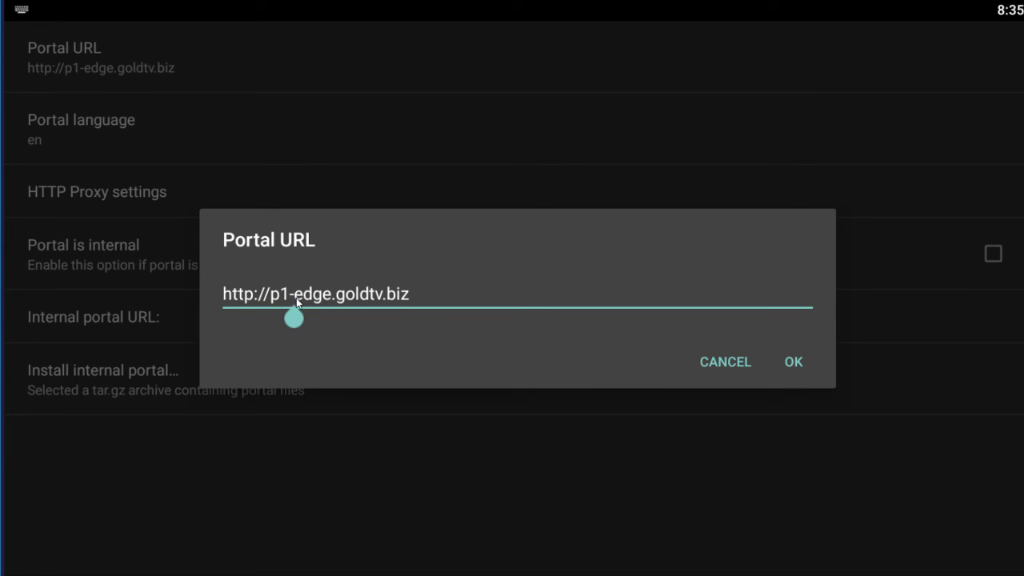
text(-)
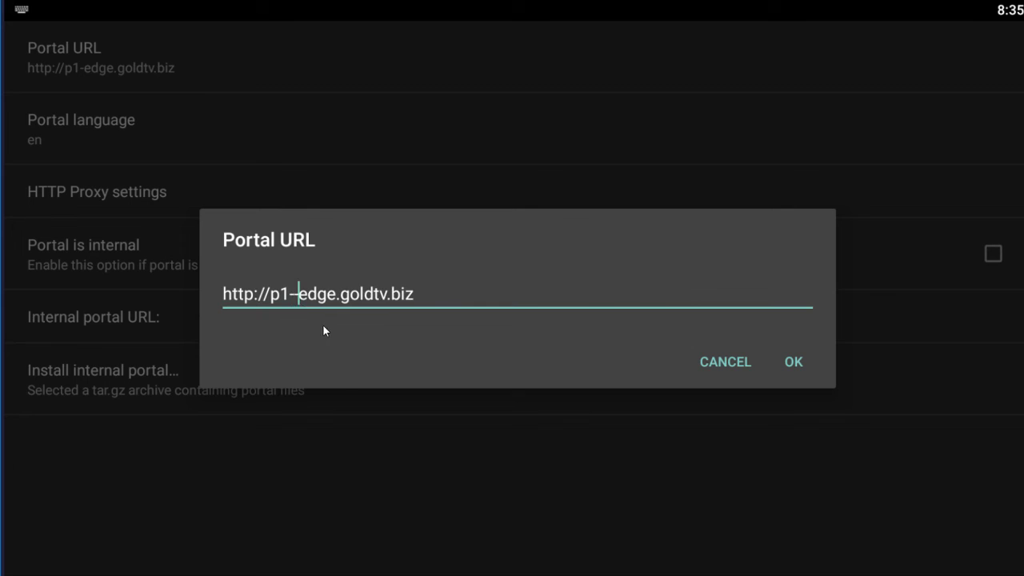
click(794, 366)
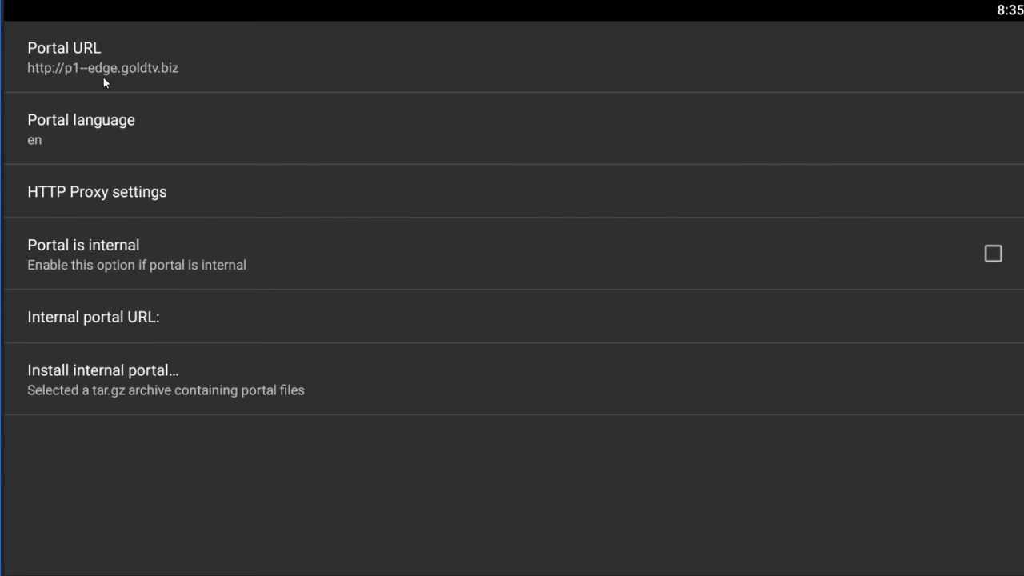
Step: Return to the main screen, reload the portal with the double-hyphen URL, and dismiss the dialog
key(Escape)
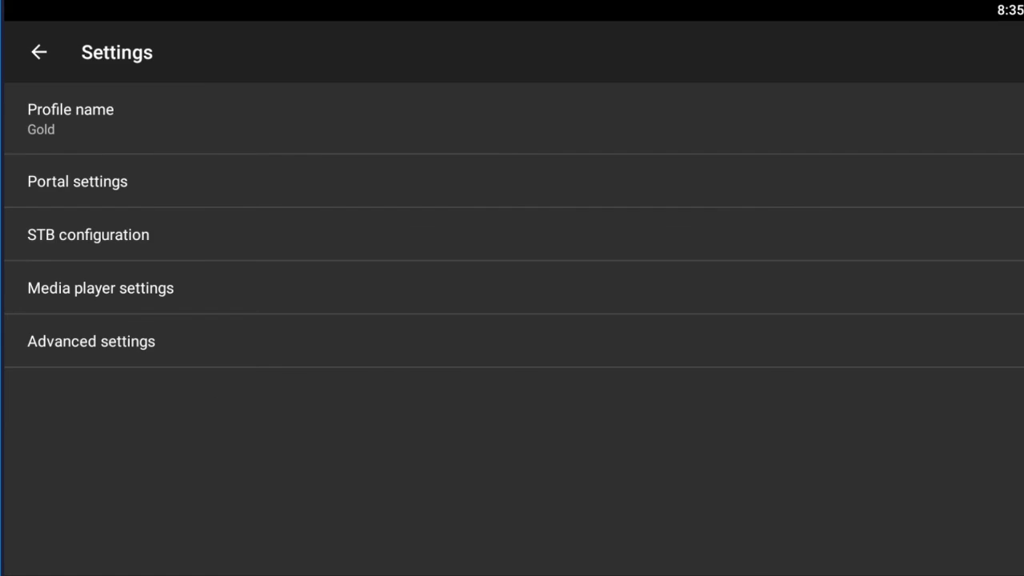
key(Escape)
click(43, 34)
click(69, 203)
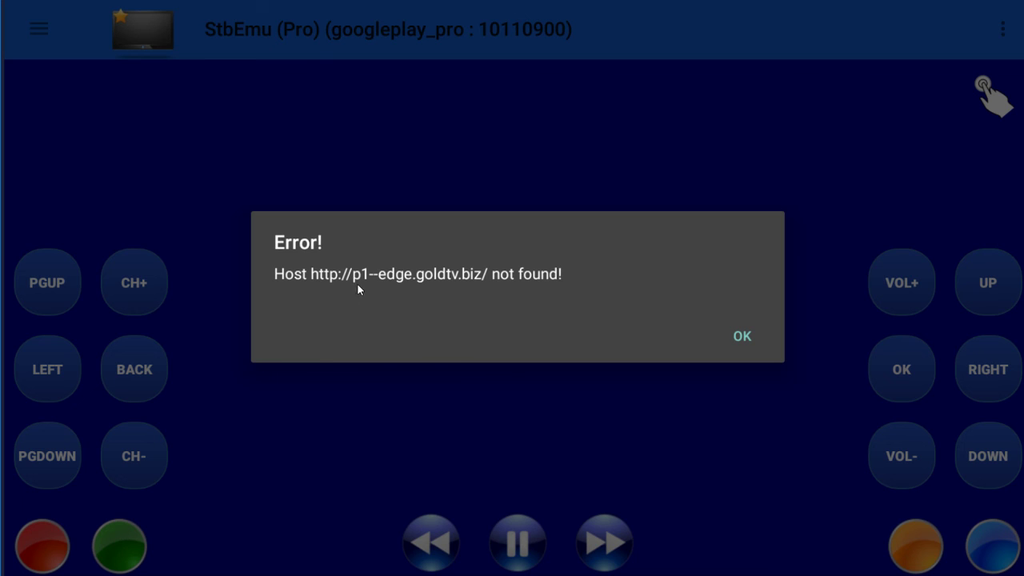
click(752, 338)
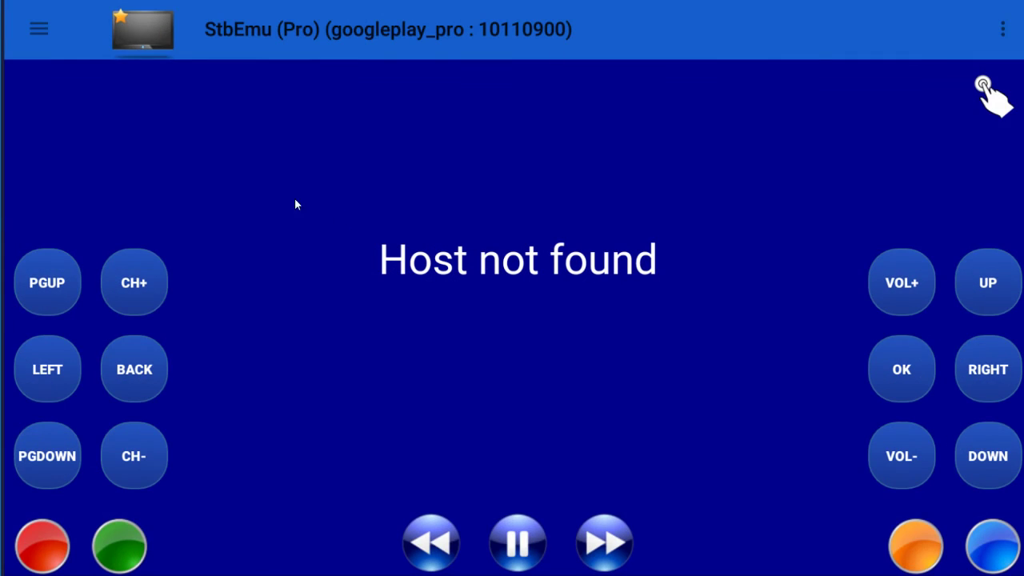
click(41, 35)
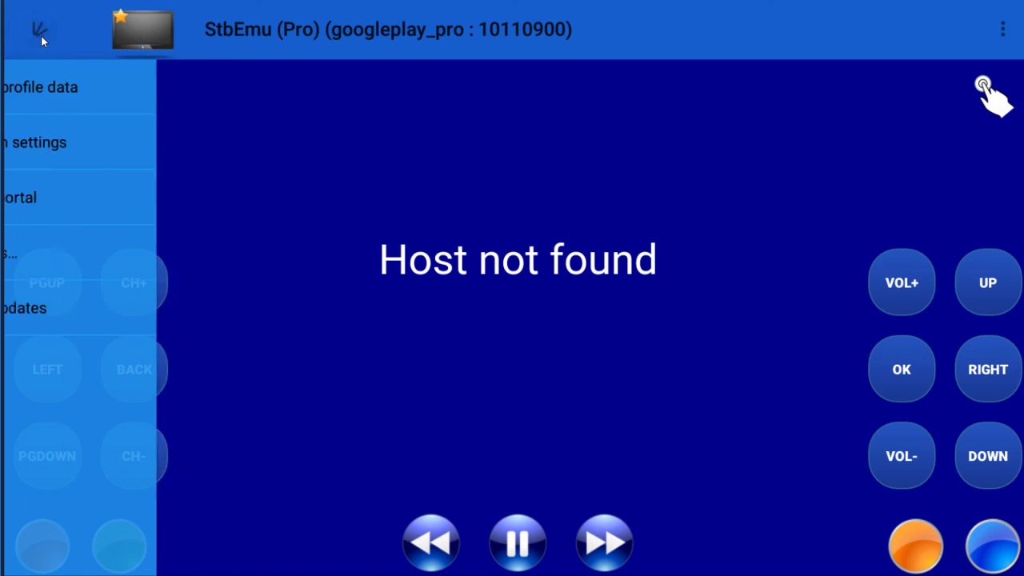
click(75, 91)
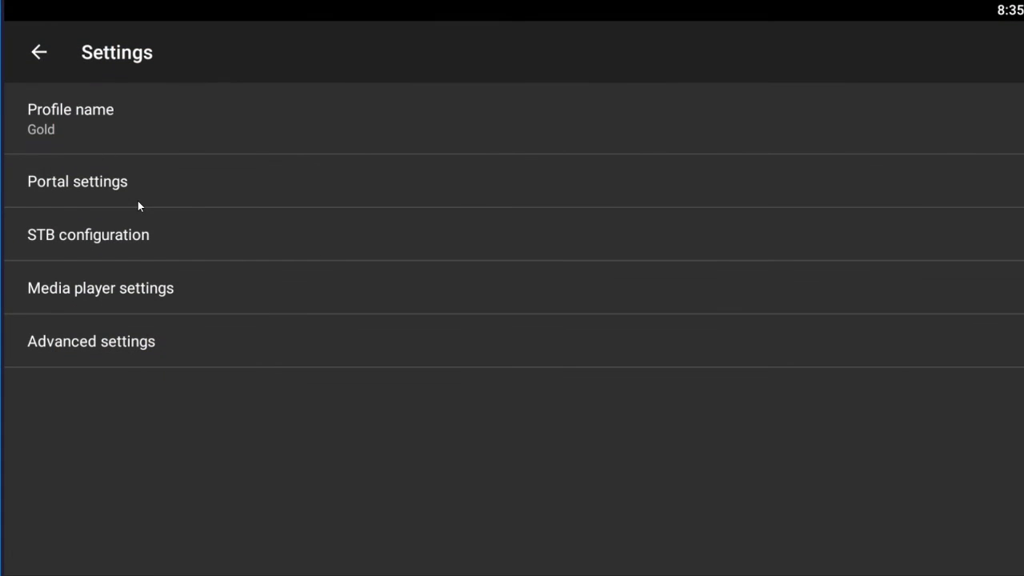
click(136, 202)
click(103, 81)
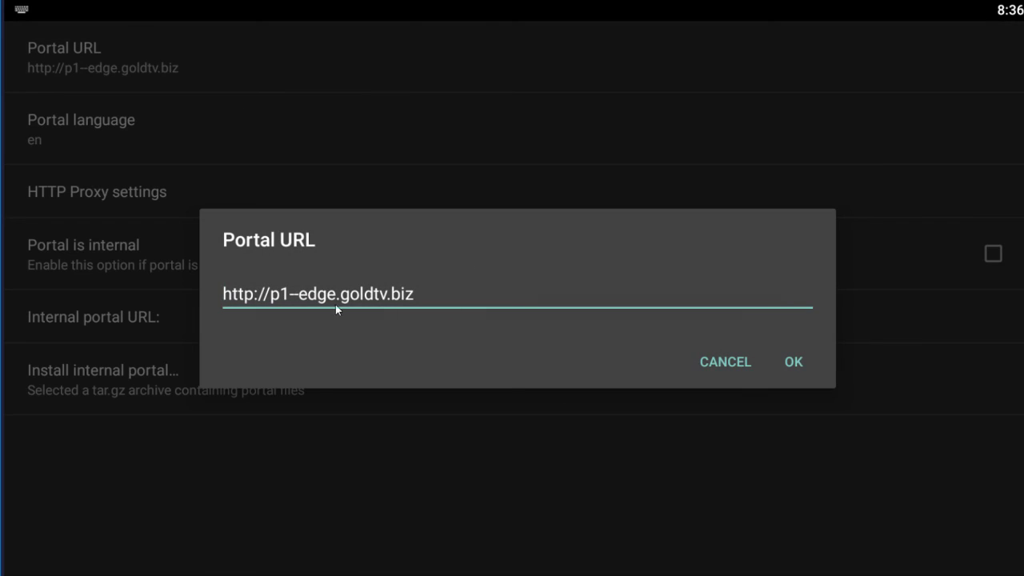
click(298, 294)
key(BackSpace)
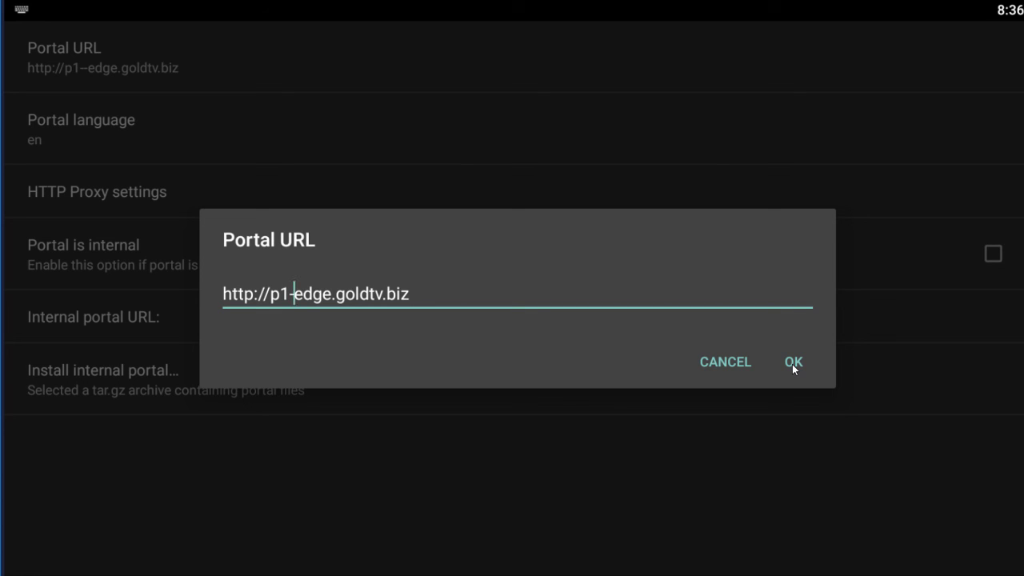
click(792, 364)
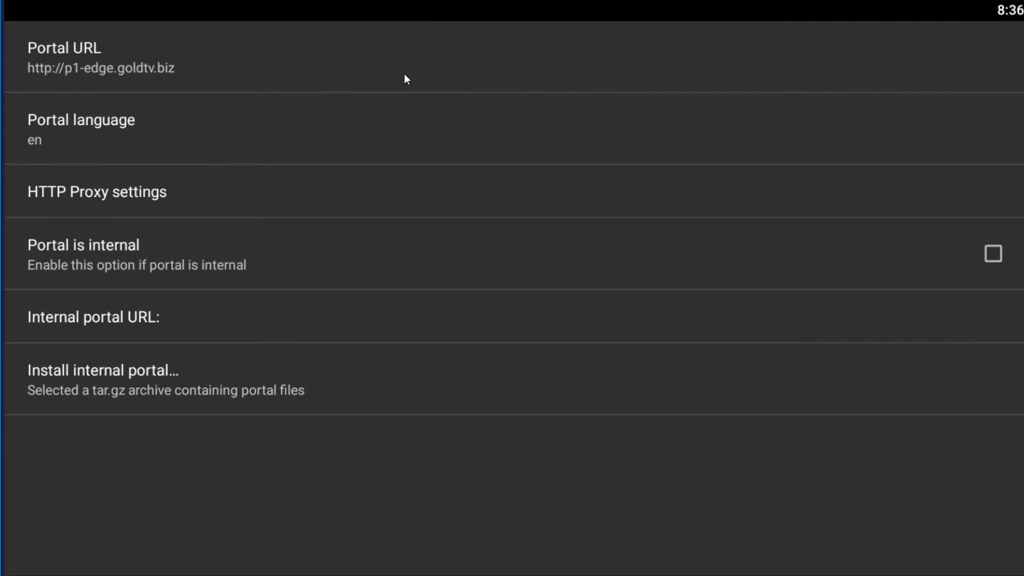